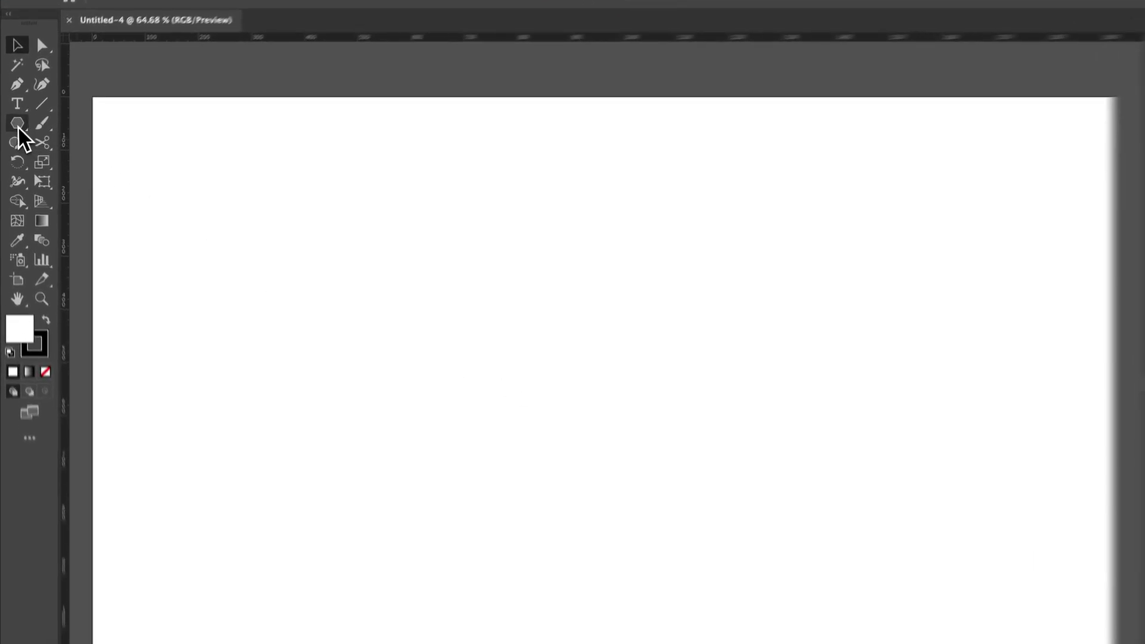
# Choose the Ellipse Tool from the shape tools flyout.
pyautogui.click(15, 129)
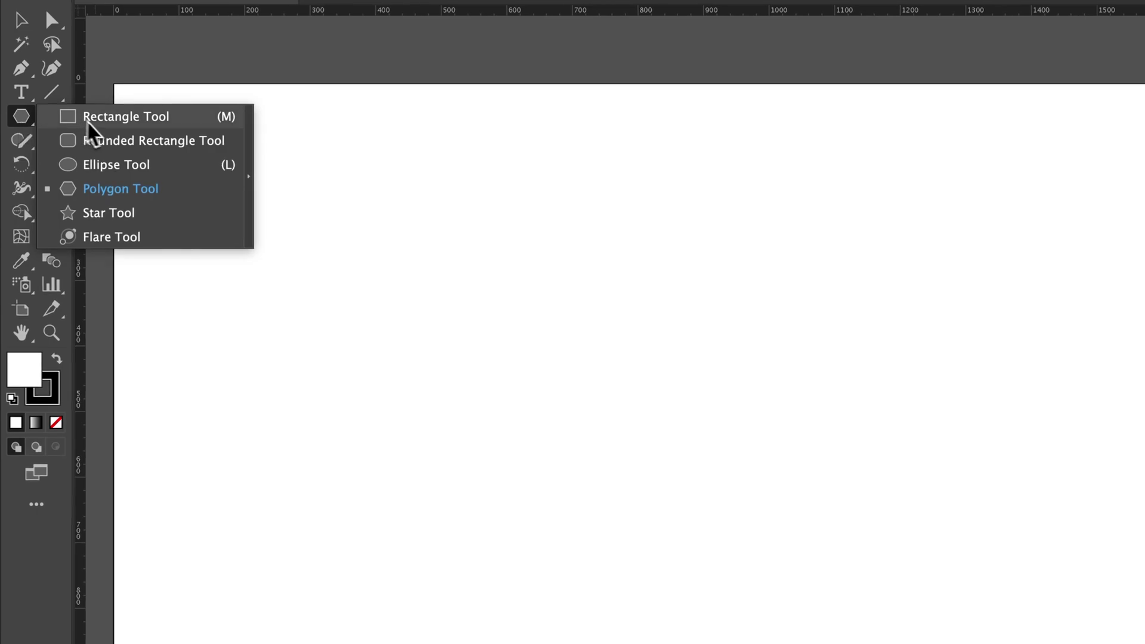
pyautogui.click(128, 167)
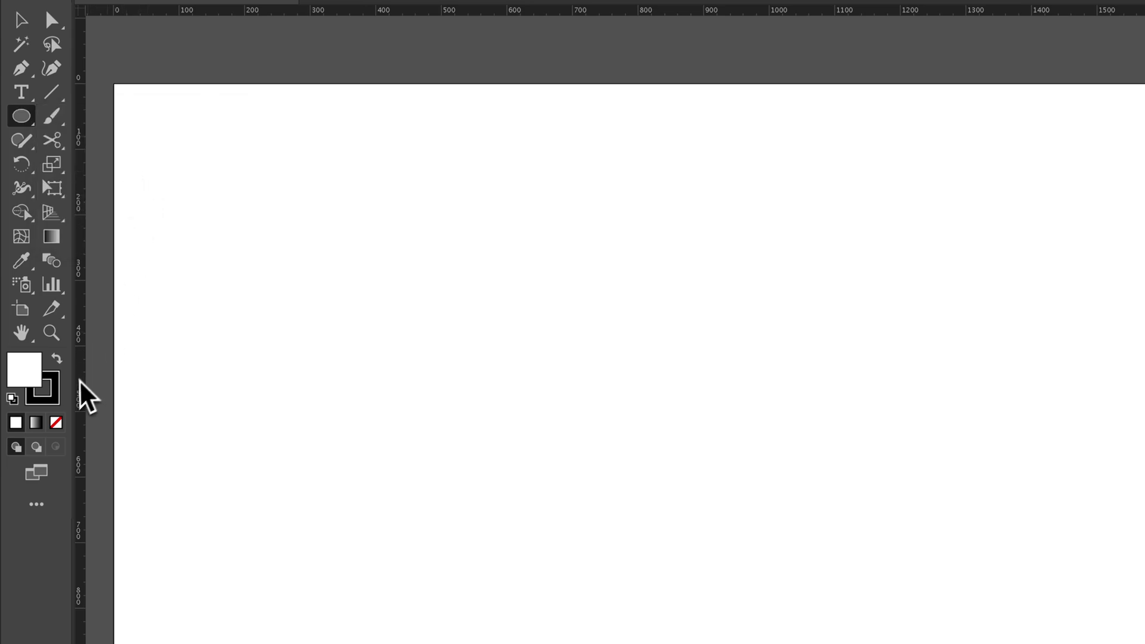
# Set the stroke to None and the fill to magenta d322f2 in the Color Picker.
pyautogui.click(52, 386)
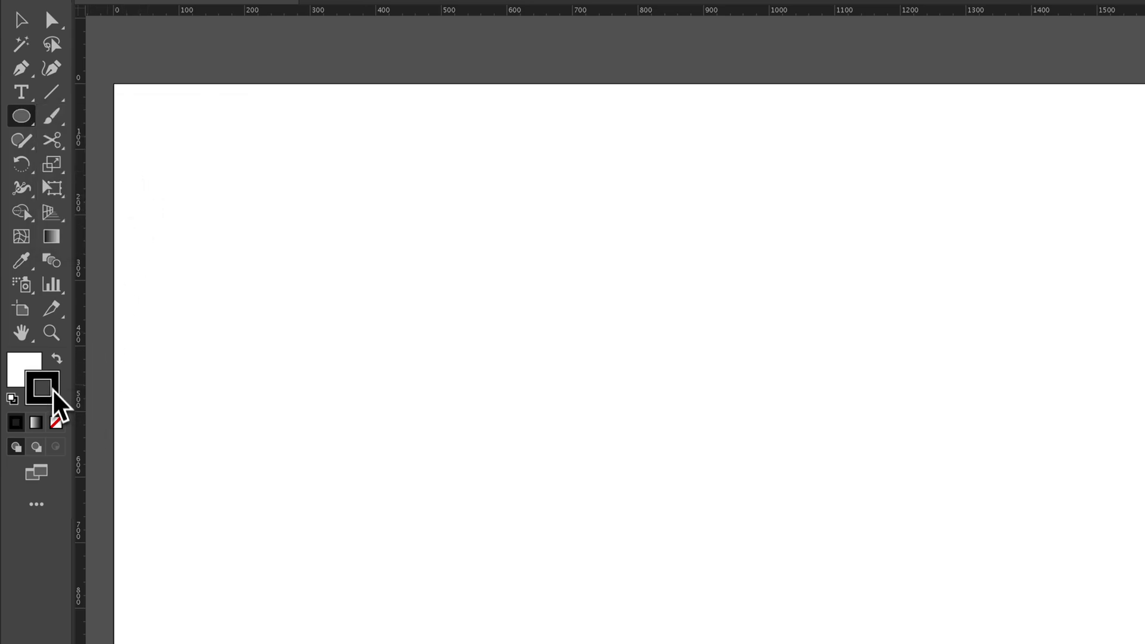
pyautogui.click(55, 423)
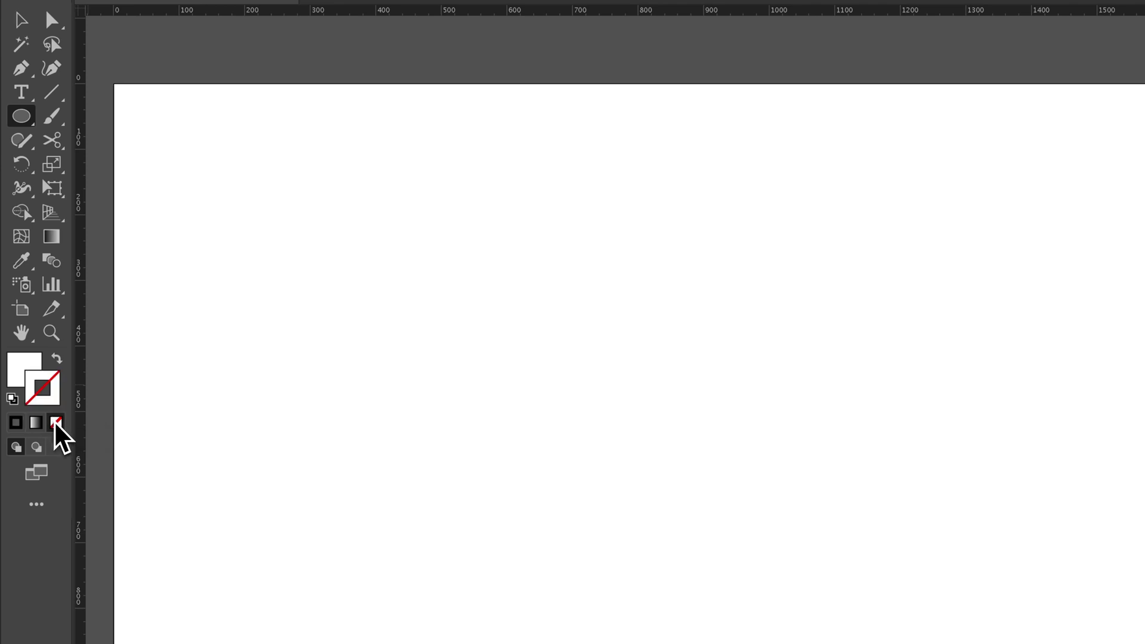
pyautogui.click(23, 369)
pyautogui.doubleClick(24, 371)
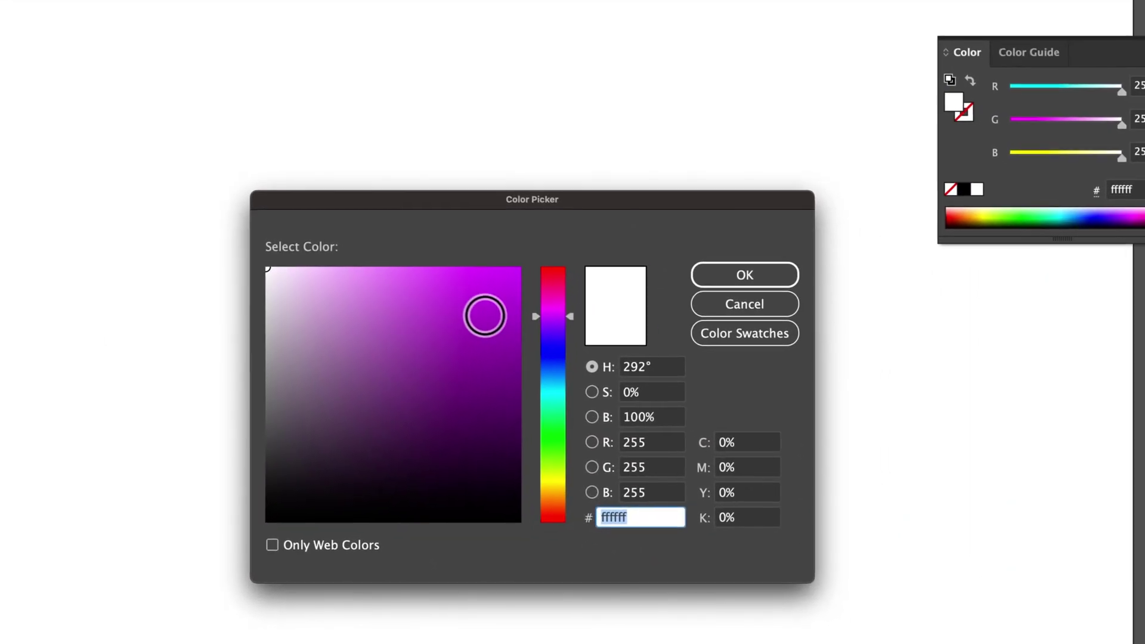
pyautogui.write('d125ef')
pyautogui.click(480, 278)
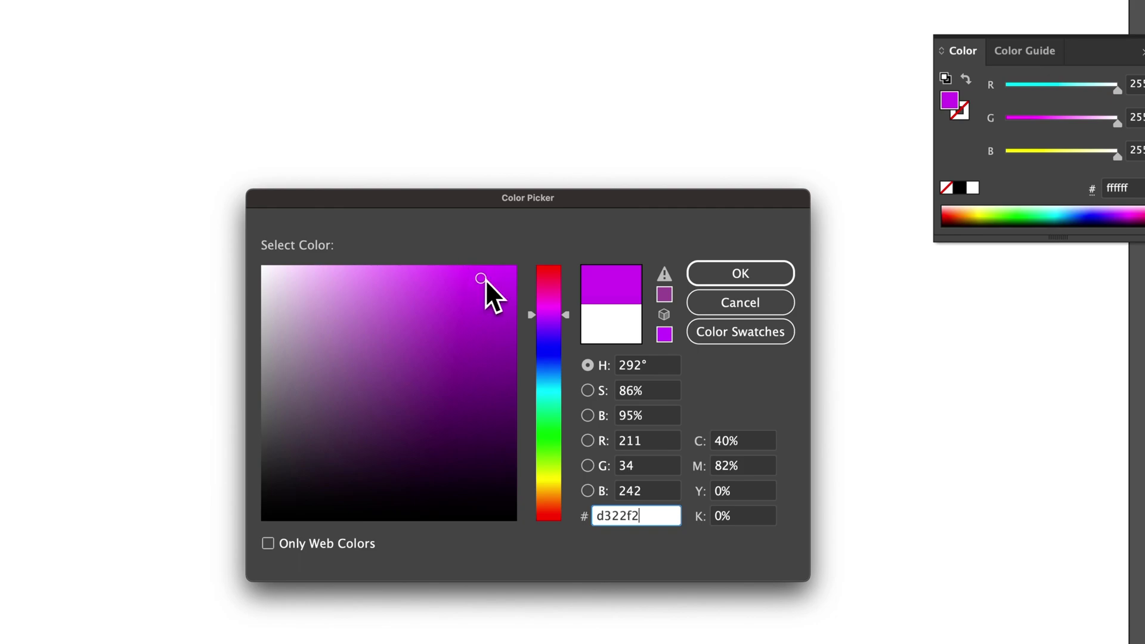
pyautogui.click(759, 276)
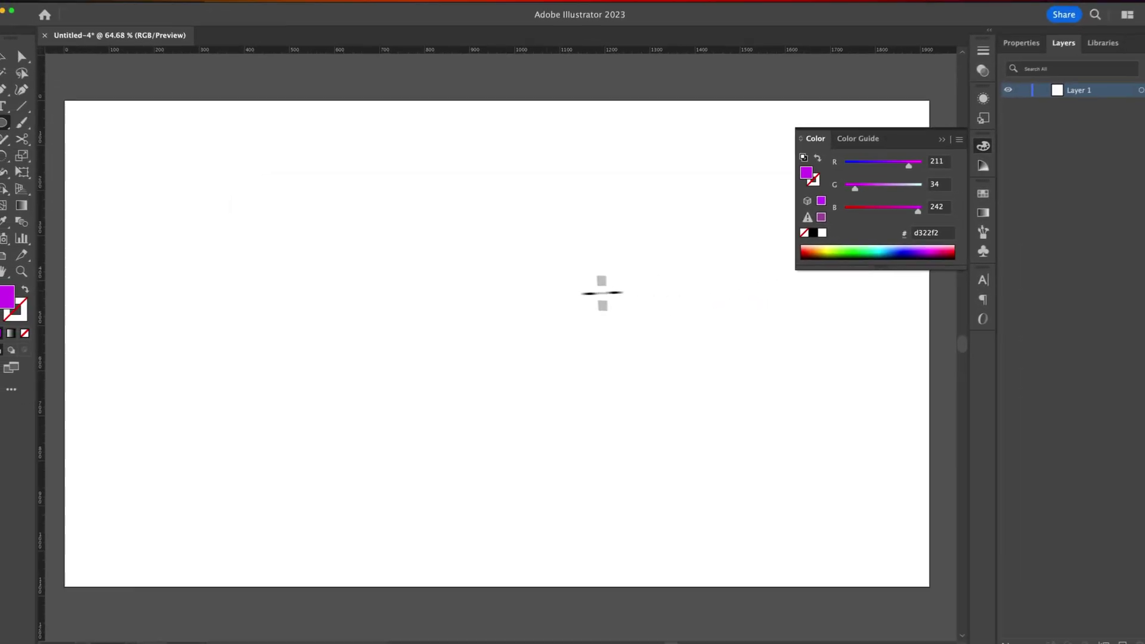
# Draw a large circle near the page centre and recolor its fill to cyan 25c9ef.
pyautogui.moveTo(356, 219); pyautogui.dragTo(614, 452)
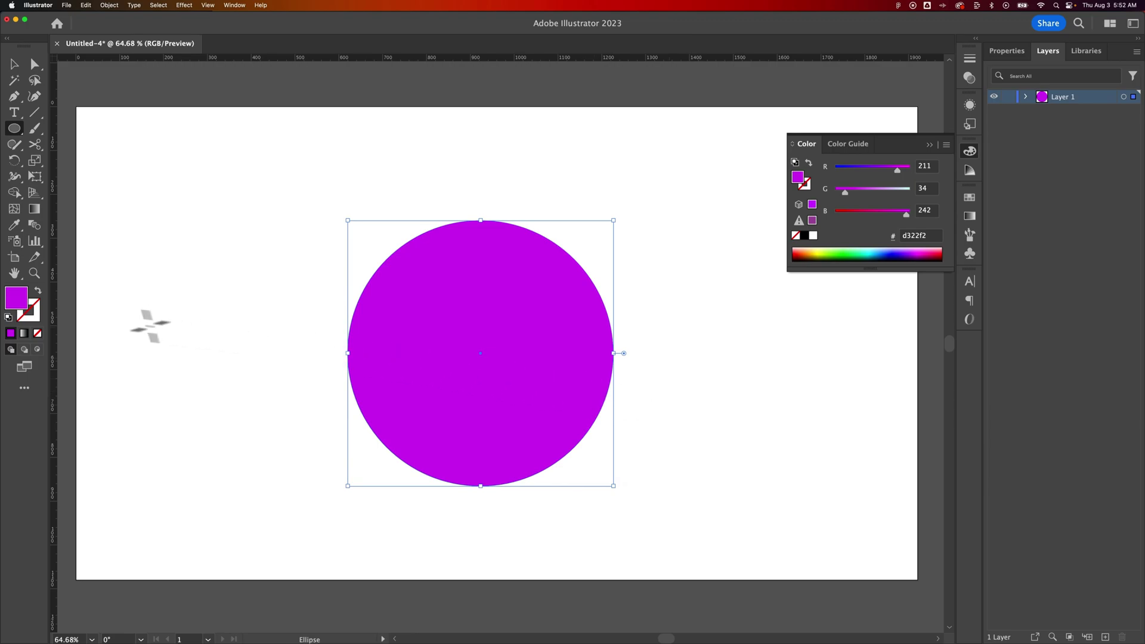
pyautogui.doubleClick(18, 309)
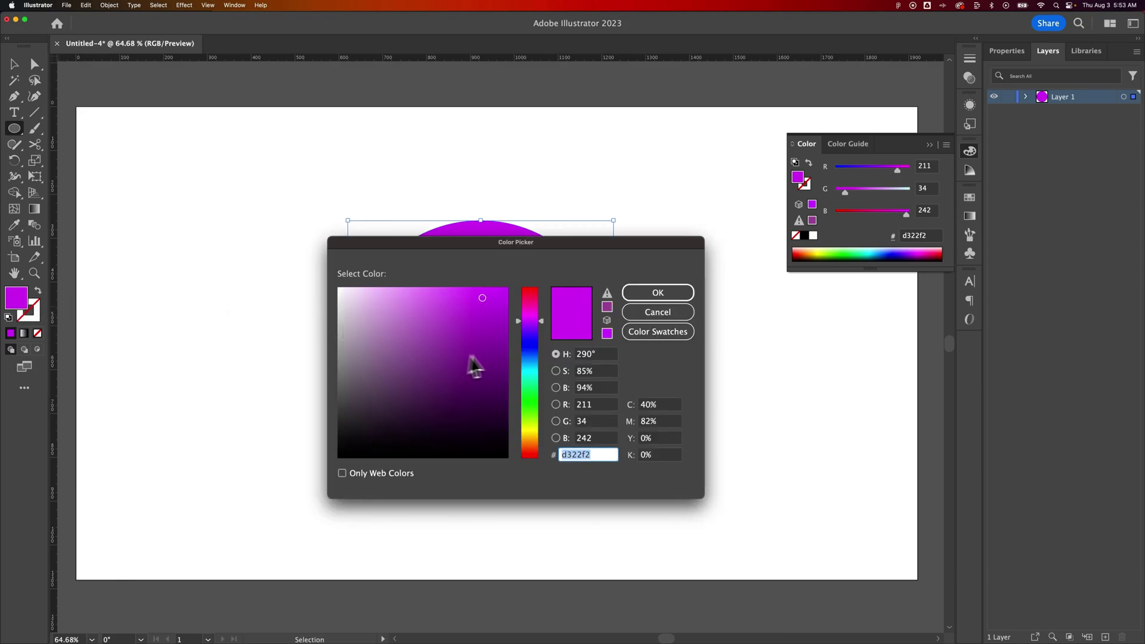
pyautogui.moveTo(532, 352); pyautogui.dragTo(535, 370)
pyautogui.click(655, 292)
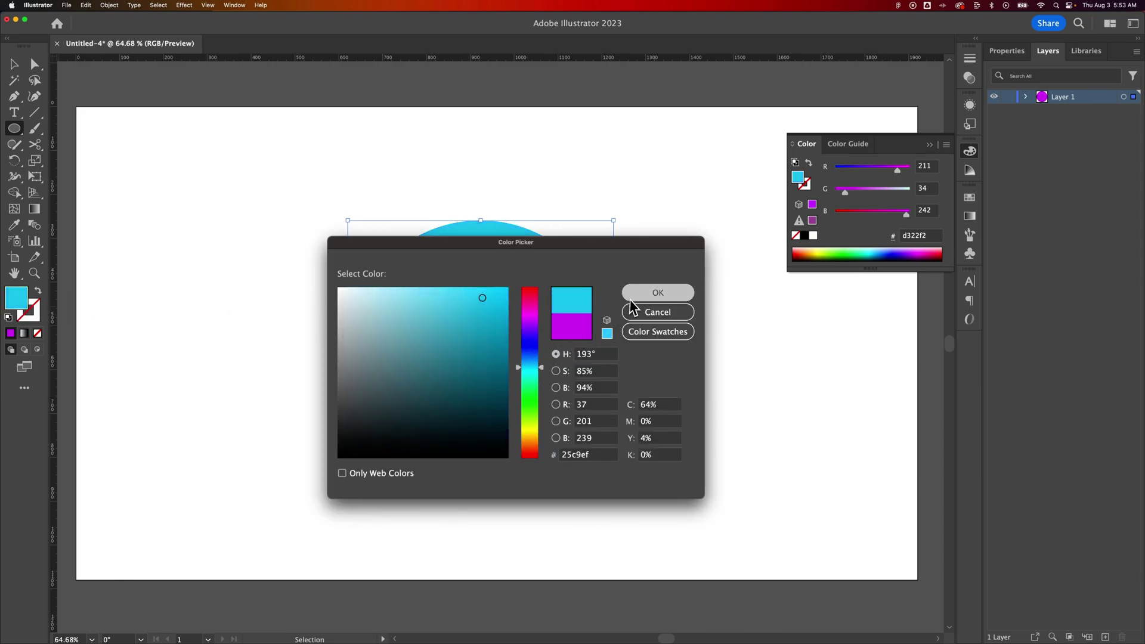
# Deselect the circle and set the fill colour back to magenta d01fea.
pyautogui.click(14, 65)
pyautogui.click(233, 222)
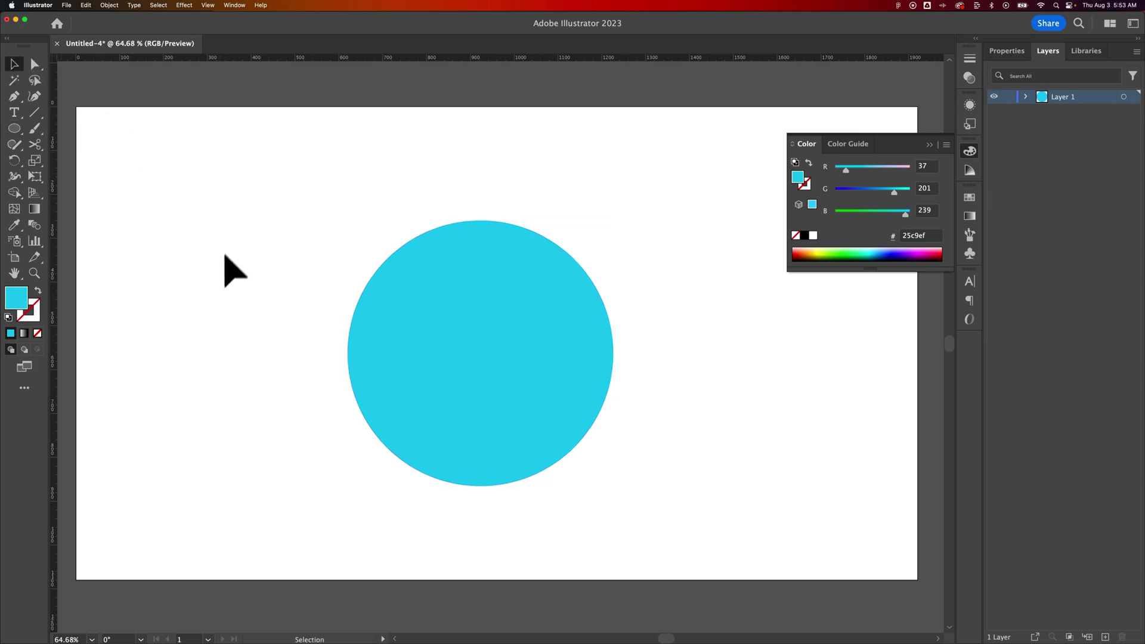
pyautogui.doubleClick(18, 305)
pyautogui.click(530, 320)
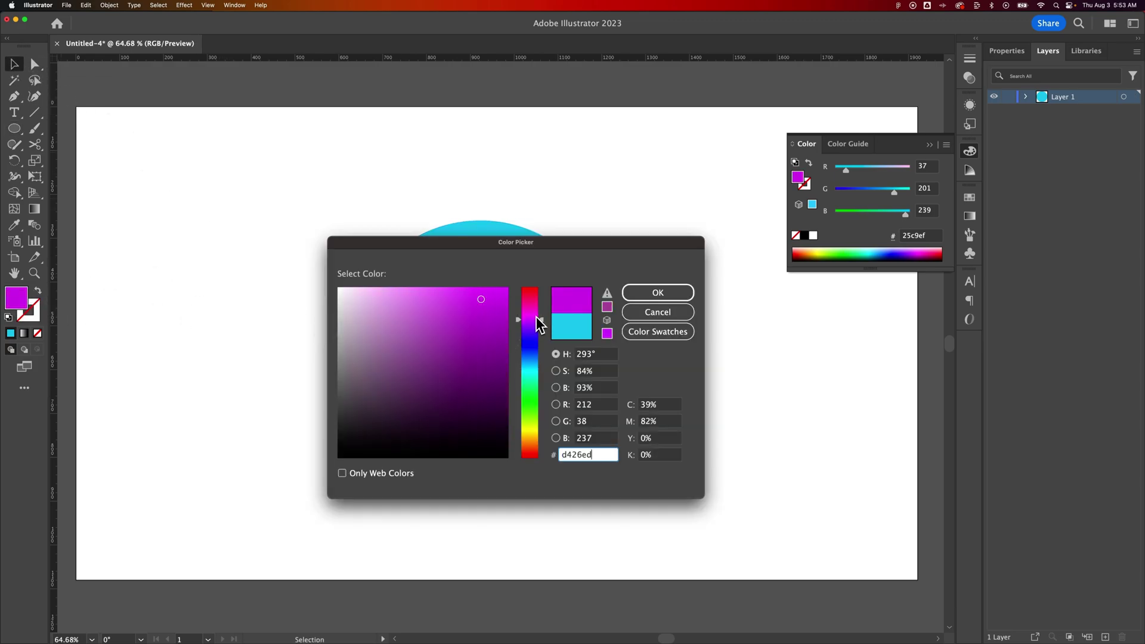
pyautogui.click(487, 304)
pyautogui.click(631, 292)
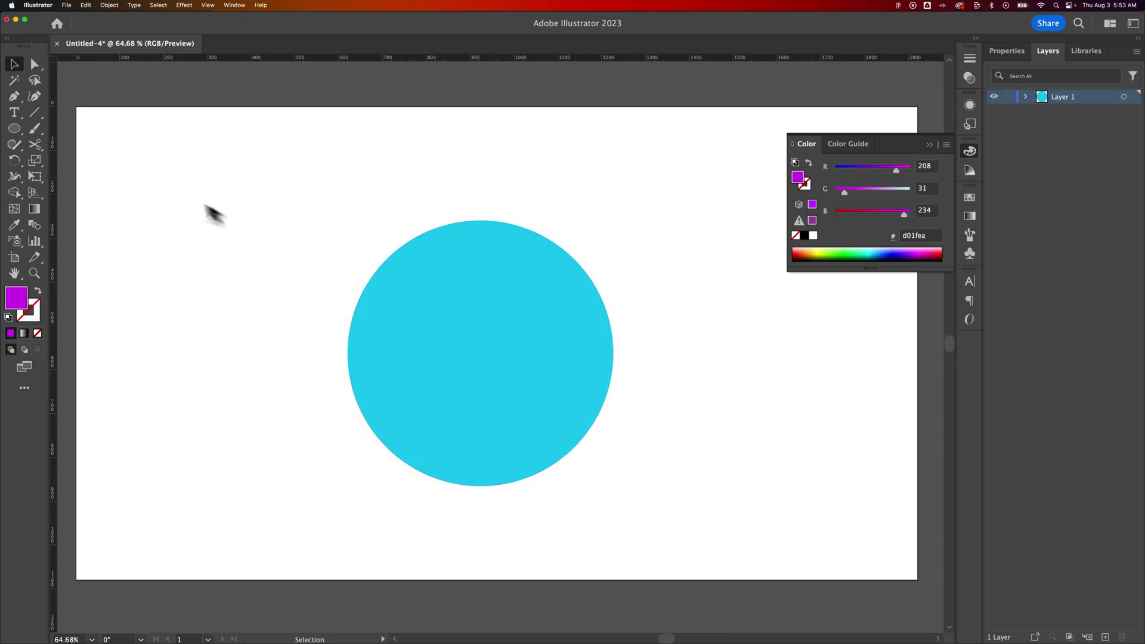
# Draw a smaller magenta circle over the cyan circle's upper left, then marquee-select both circles.
pyautogui.click(16, 128)
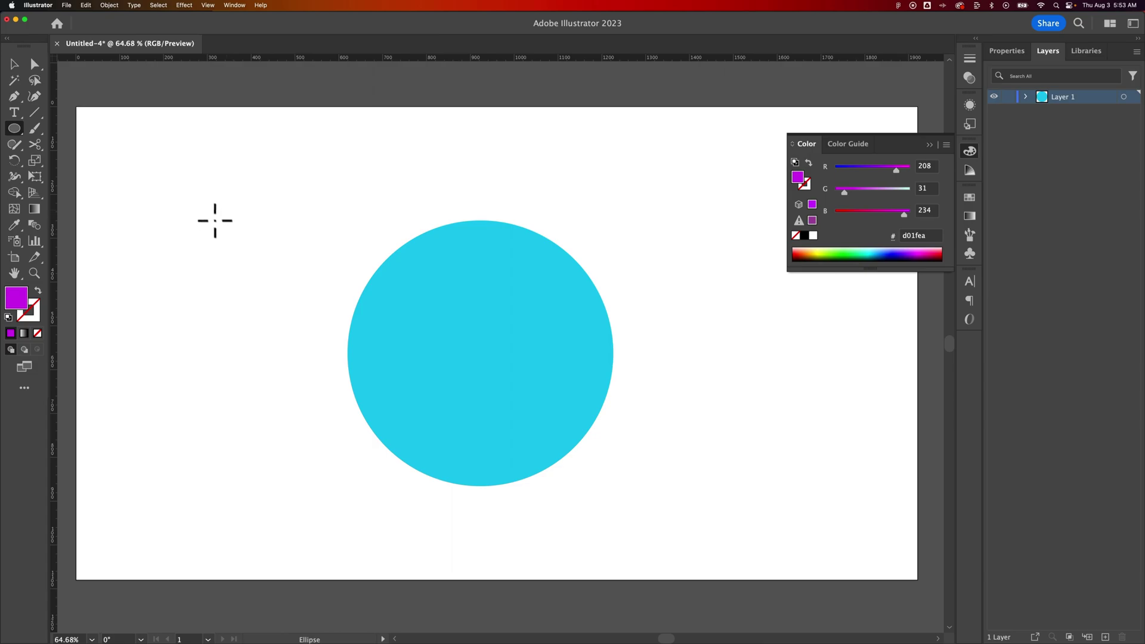
pyautogui.moveTo(364, 265); pyautogui.dragTo(483, 383)
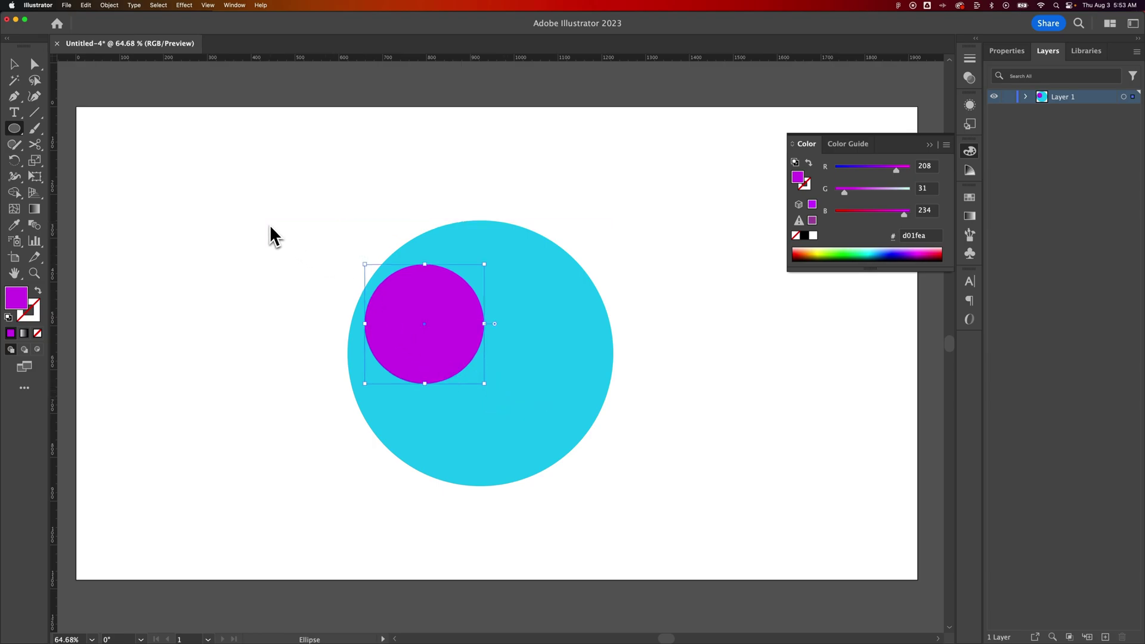
pyautogui.press('v')
pyautogui.moveTo(338, 221); pyautogui.dragTo(638, 438)
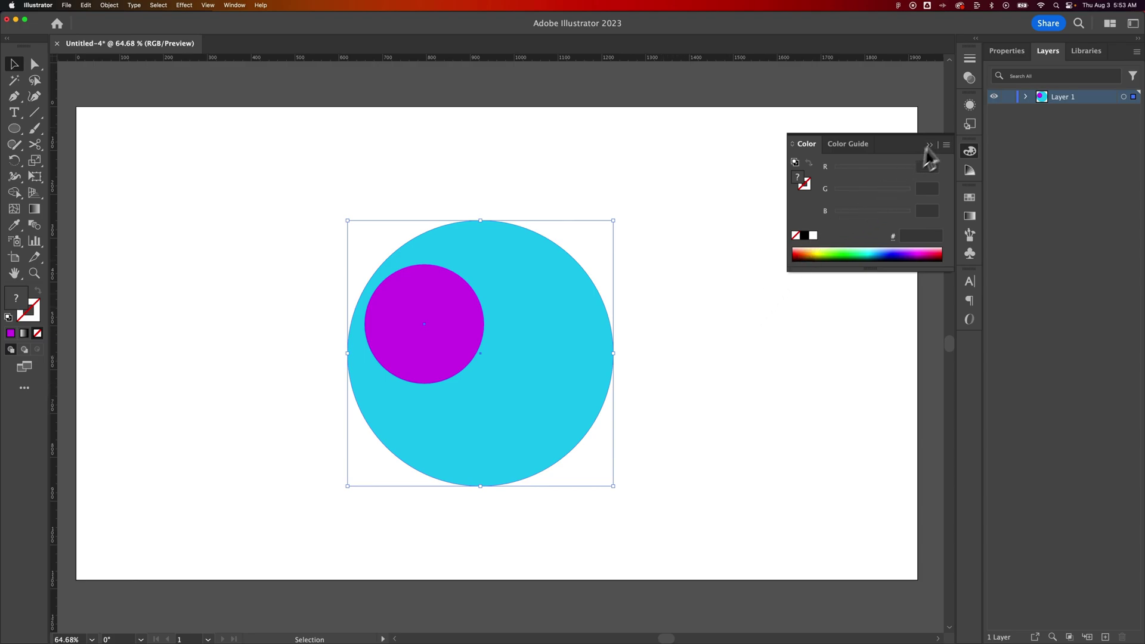
# Apply Horizontal Align Center and Vertical Align Center to both circles in the Properties panel.
pyautogui.click(1008, 52)
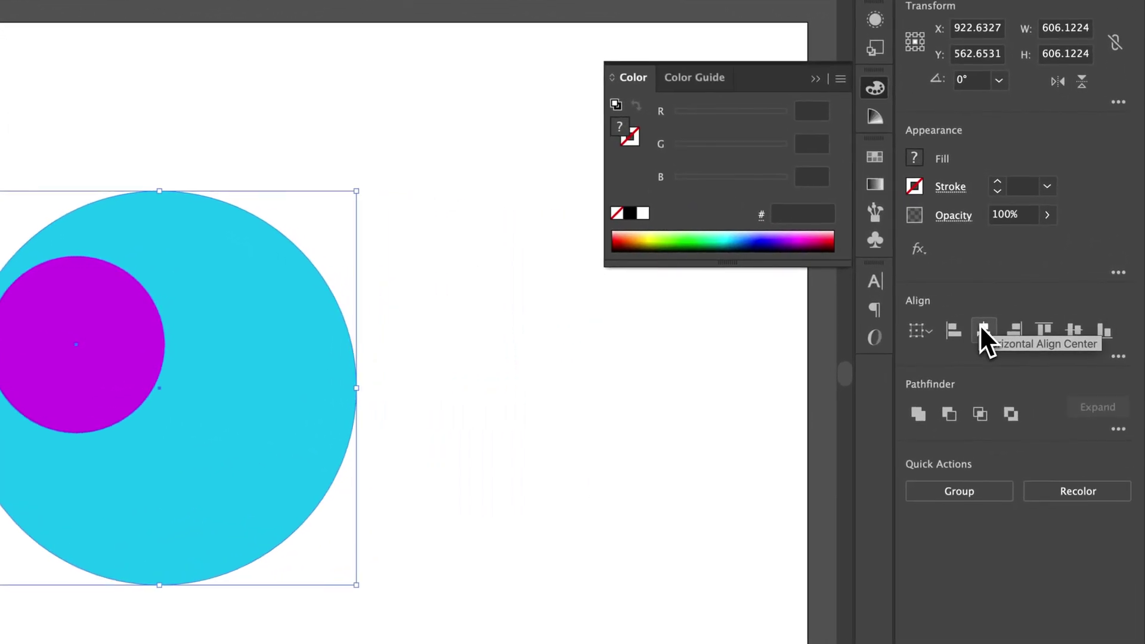
pyautogui.click(983, 329)
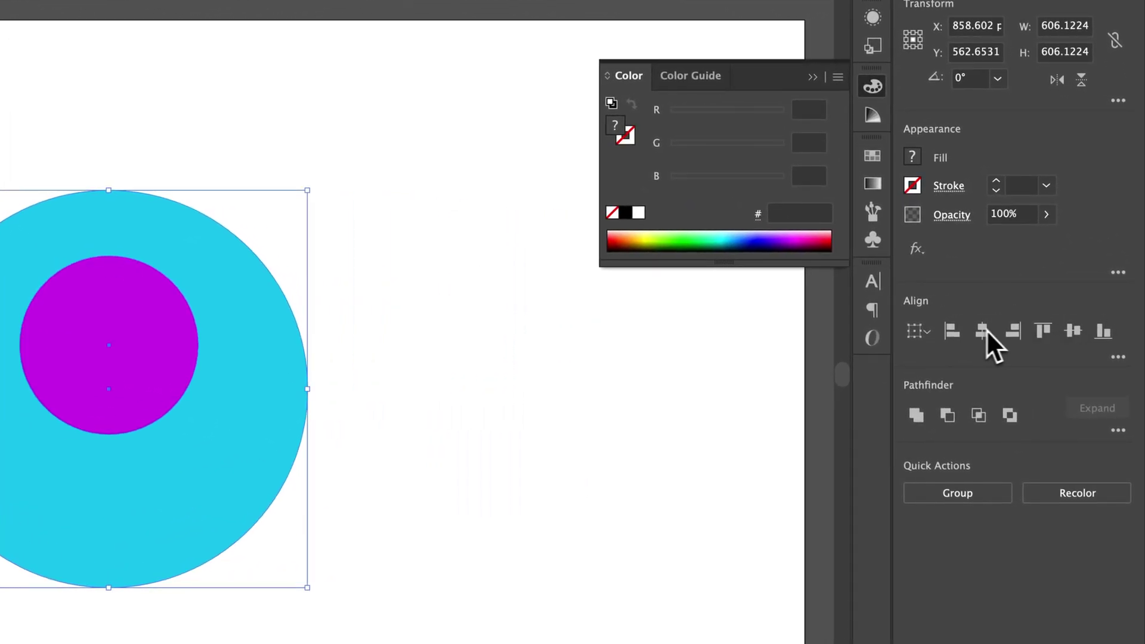
pyautogui.click(1072, 332)
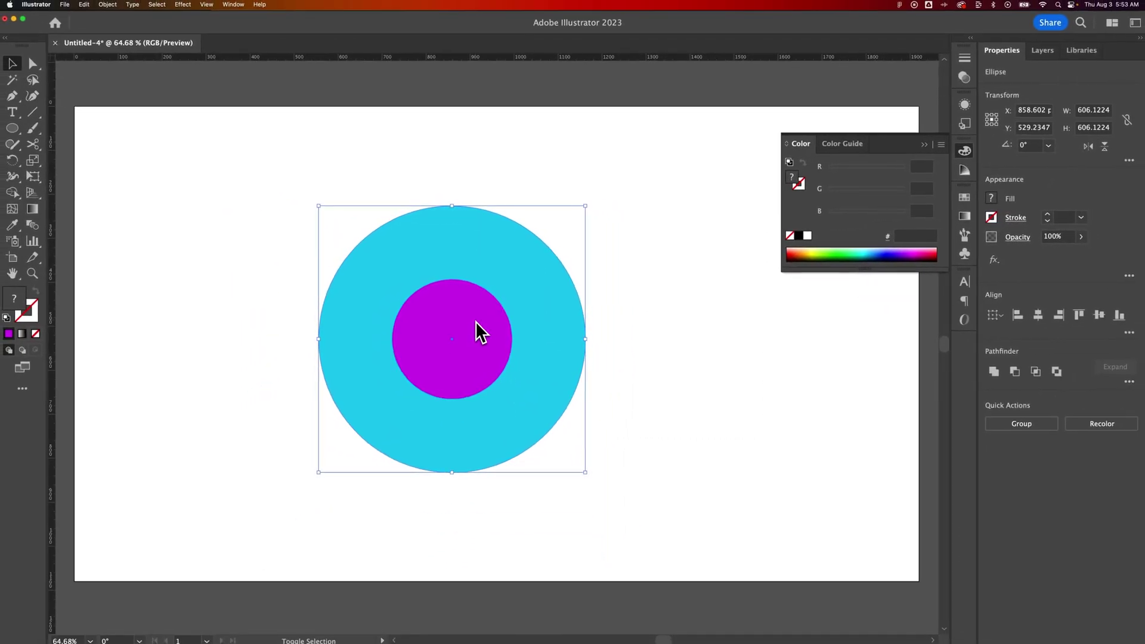
pyautogui.hotkey('shift', 'm')
pyautogui.click(475, 321)
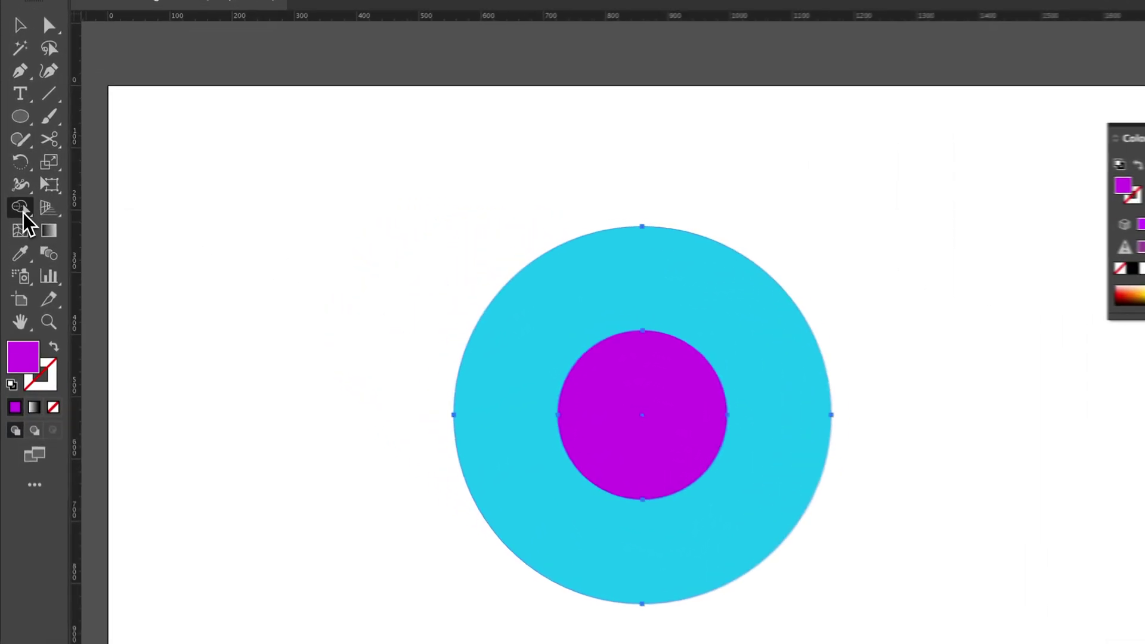
pyautogui.click(15, 195)
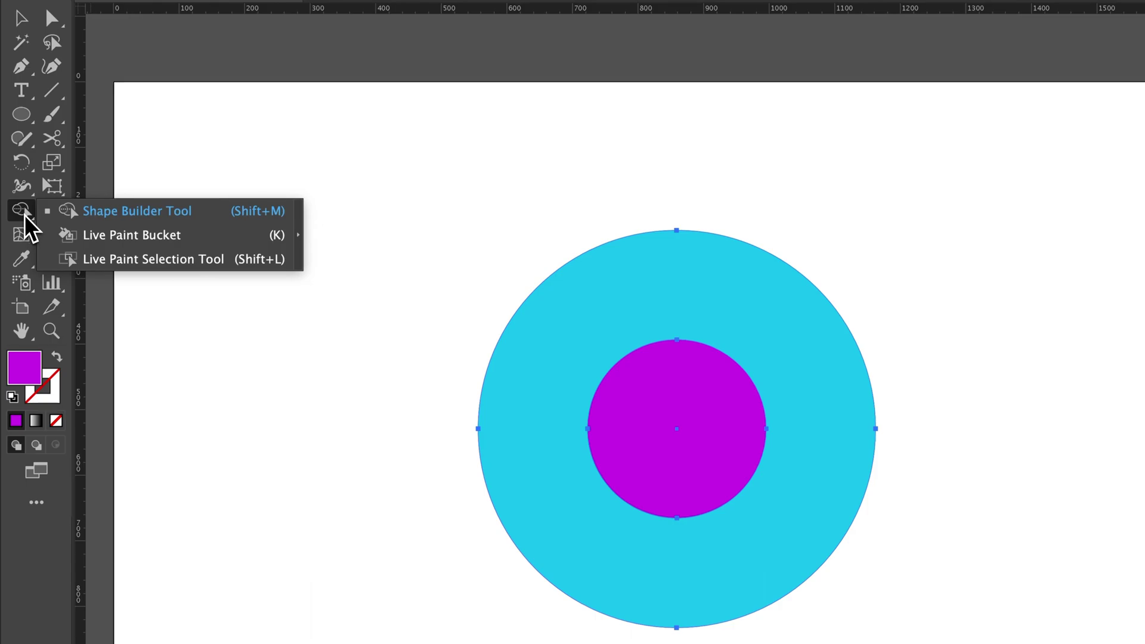
pyautogui.click(24, 213)
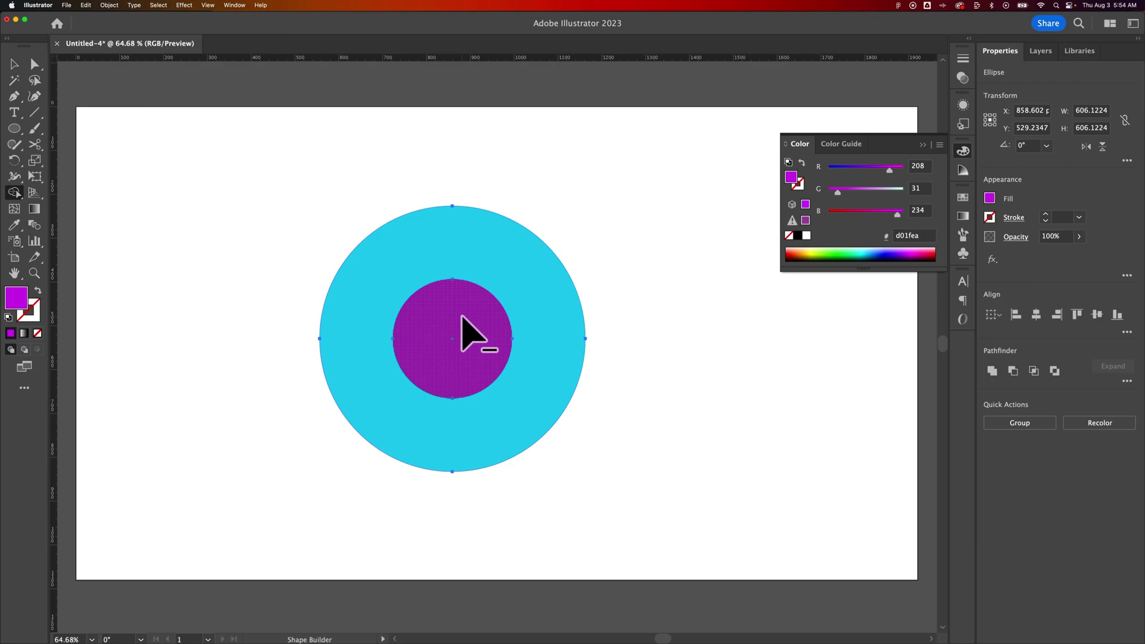
pyautogui.keyDown('alt'); pyautogui.click(463, 316); pyautogui.keyUp('alt')
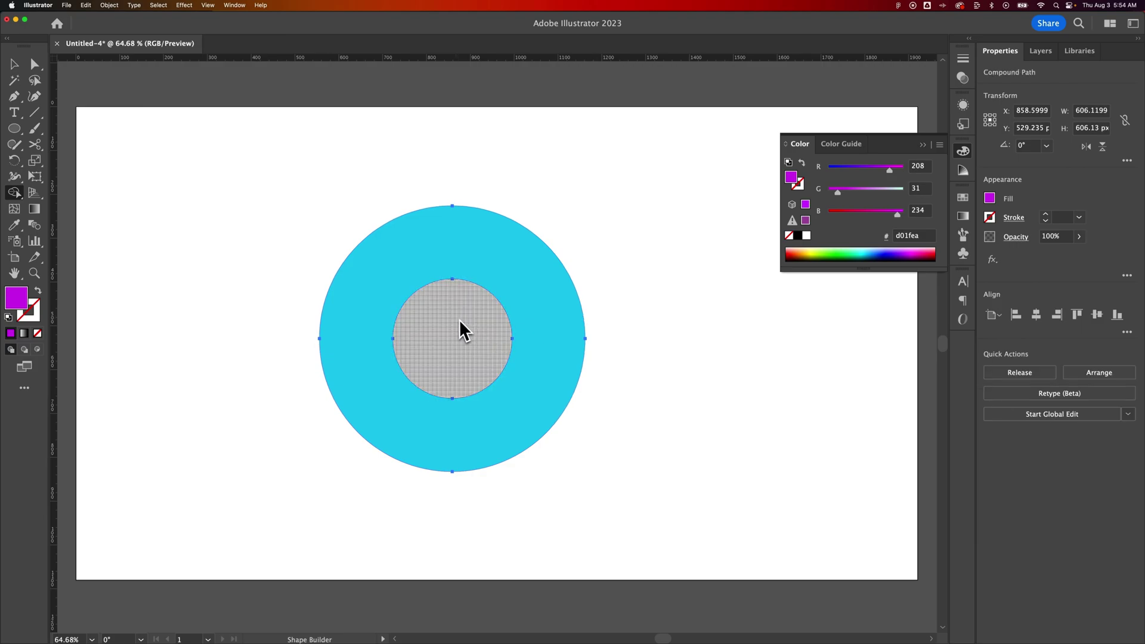
pyautogui.click(13, 67)
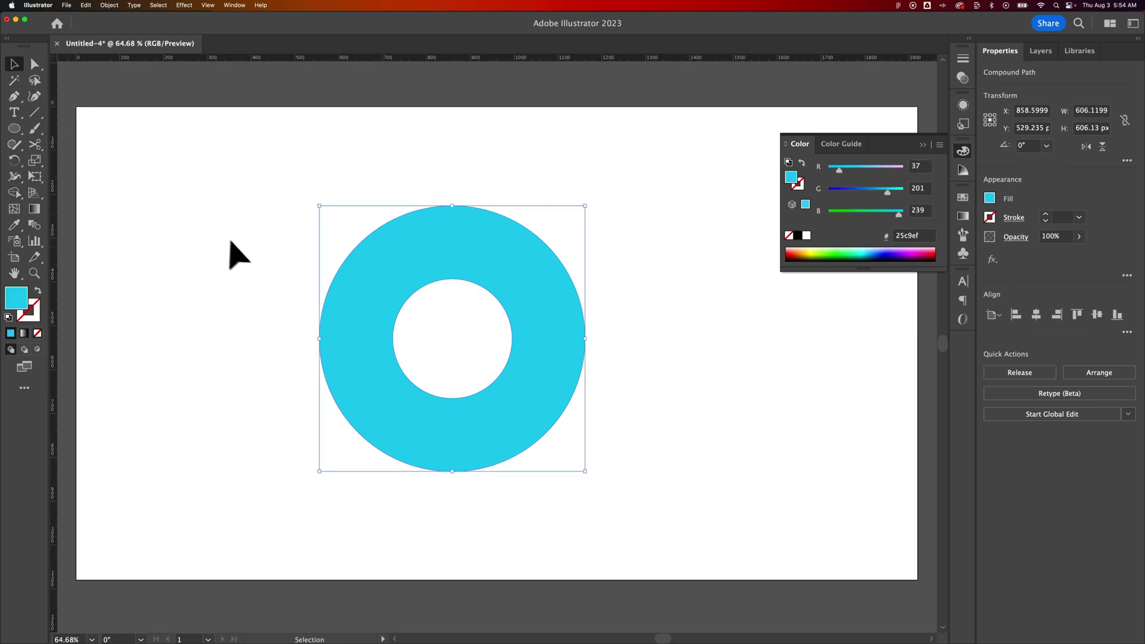
pyautogui.click(244, 258)
pyautogui.moveTo(436, 259); pyautogui.dragTo(373, 212)
pyautogui.moveTo(258, 294); pyautogui.dragTo(439, 297)
pyautogui.moveTo(571, 204); pyautogui.dragTo(569, 305)
pyautogui.press('super+z')
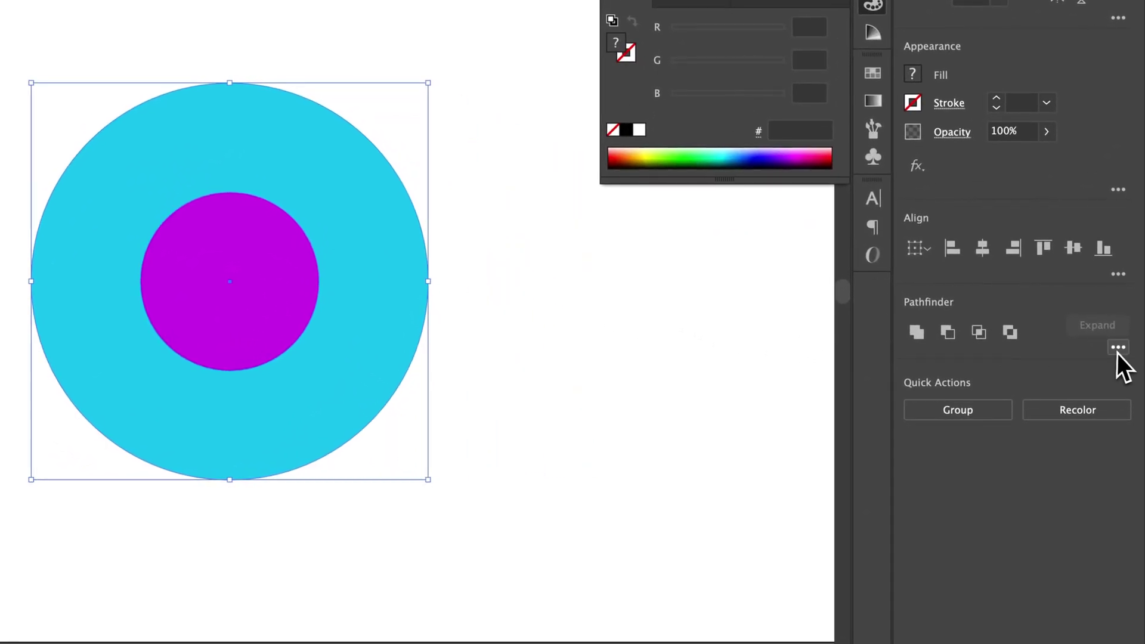
pyautogui.click(1127, 381)
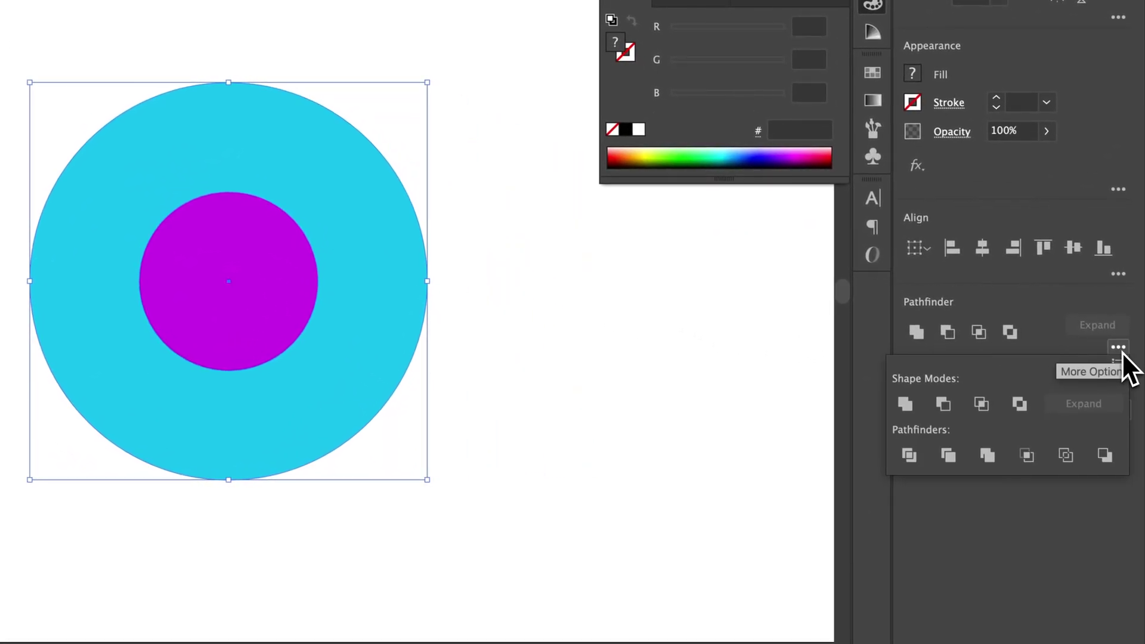
pyautogui.click(949, 406)
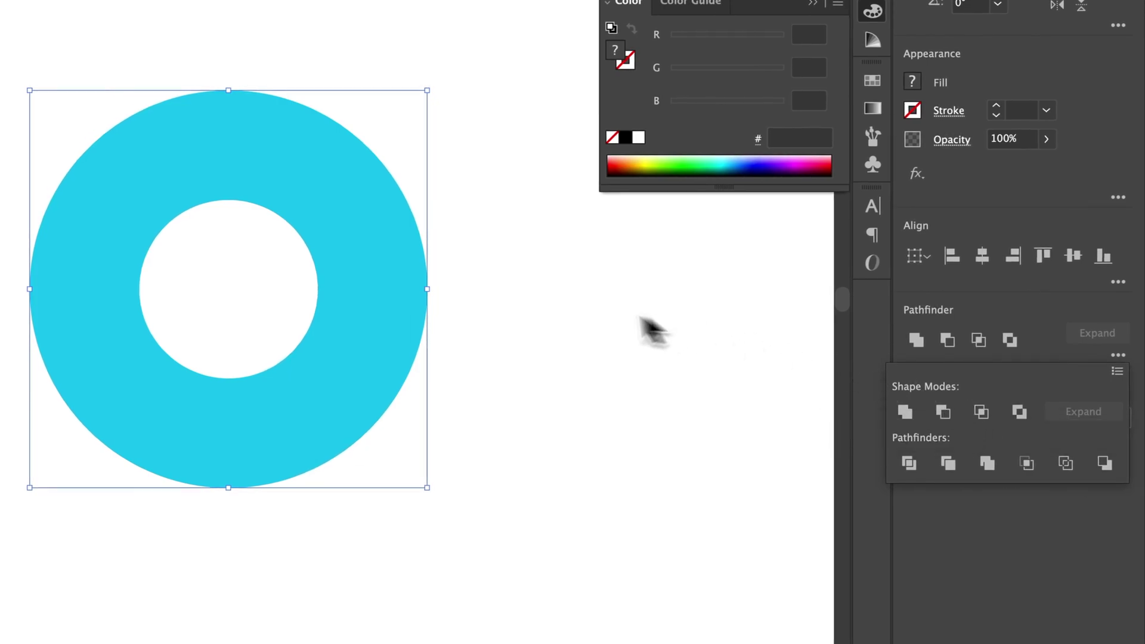
pyautogui.press('super+z')
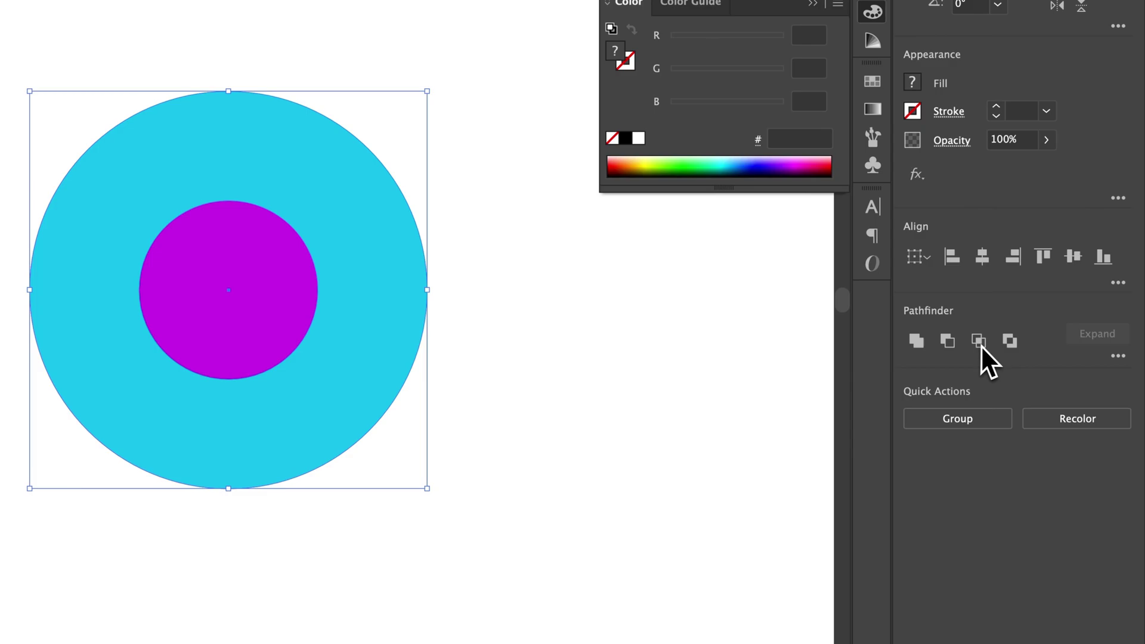
pyautogui.click(1008, 341)
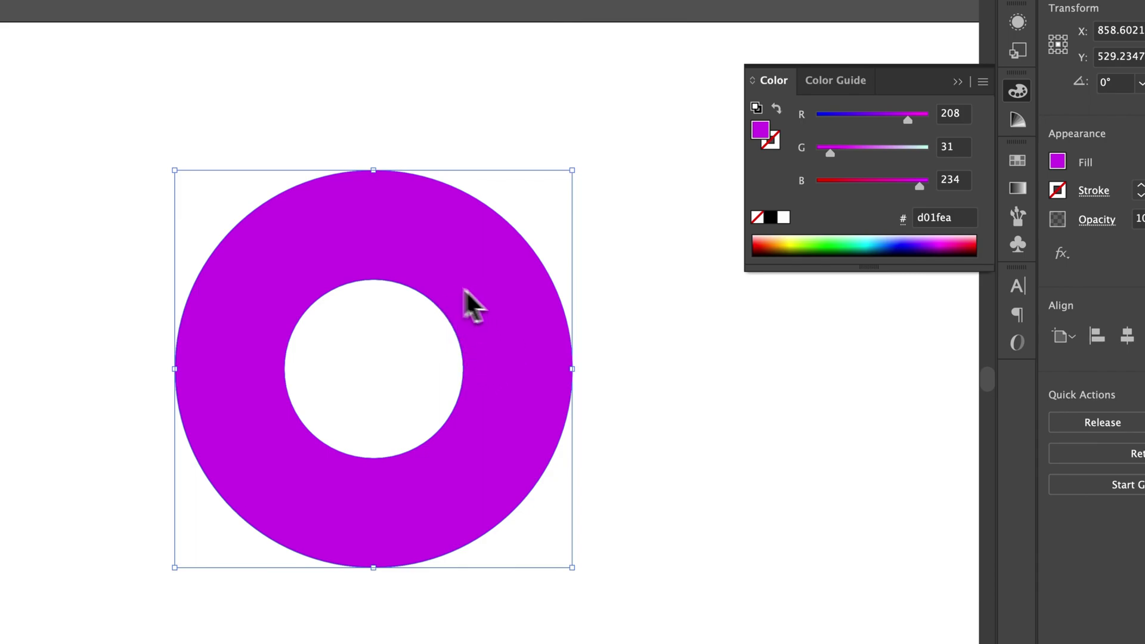
pyautogui.press('super+z')
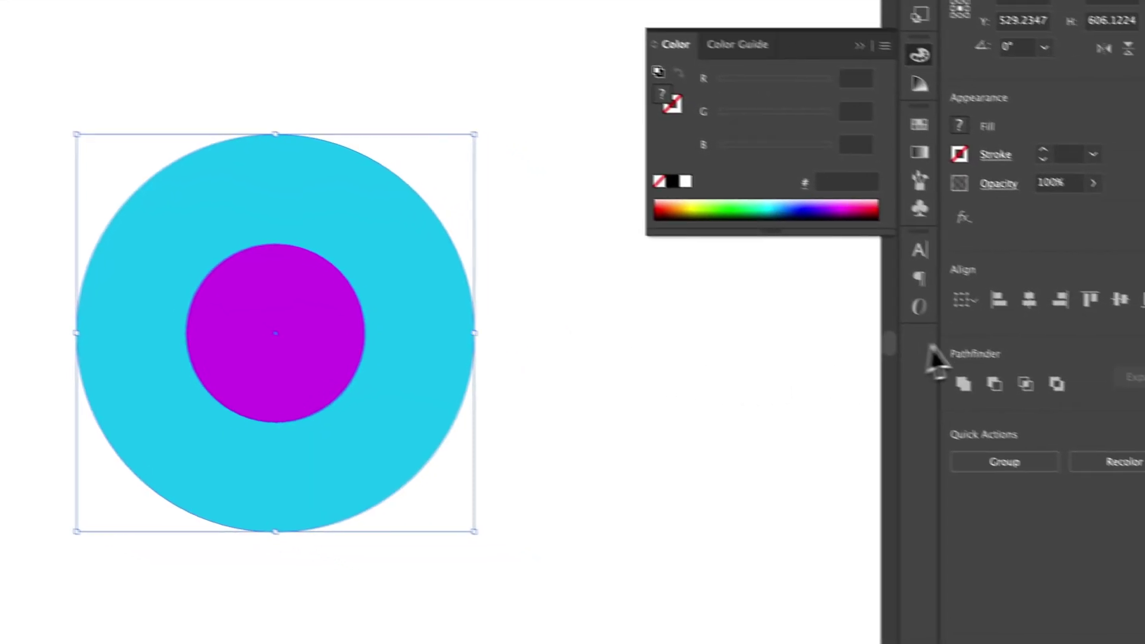
# Select both circles and Alt+click the inner circle with Shape Builder to delete it.
pyautogui.click(620, 359)
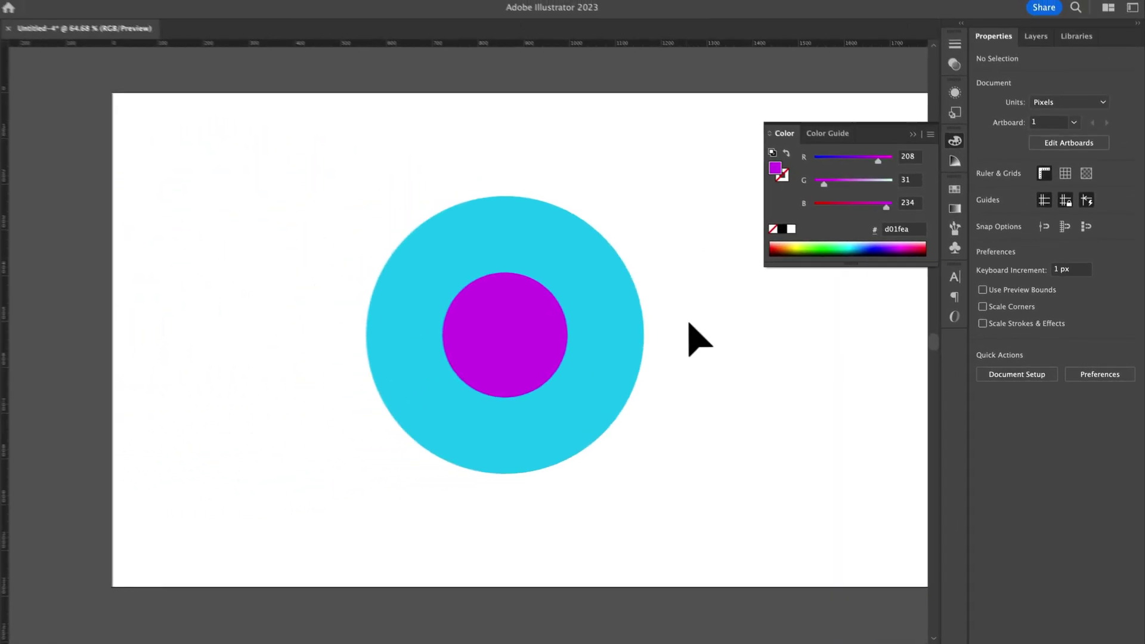
pyautogui.moveTo(706, 281); pyautogui.dragTo(486, 343)
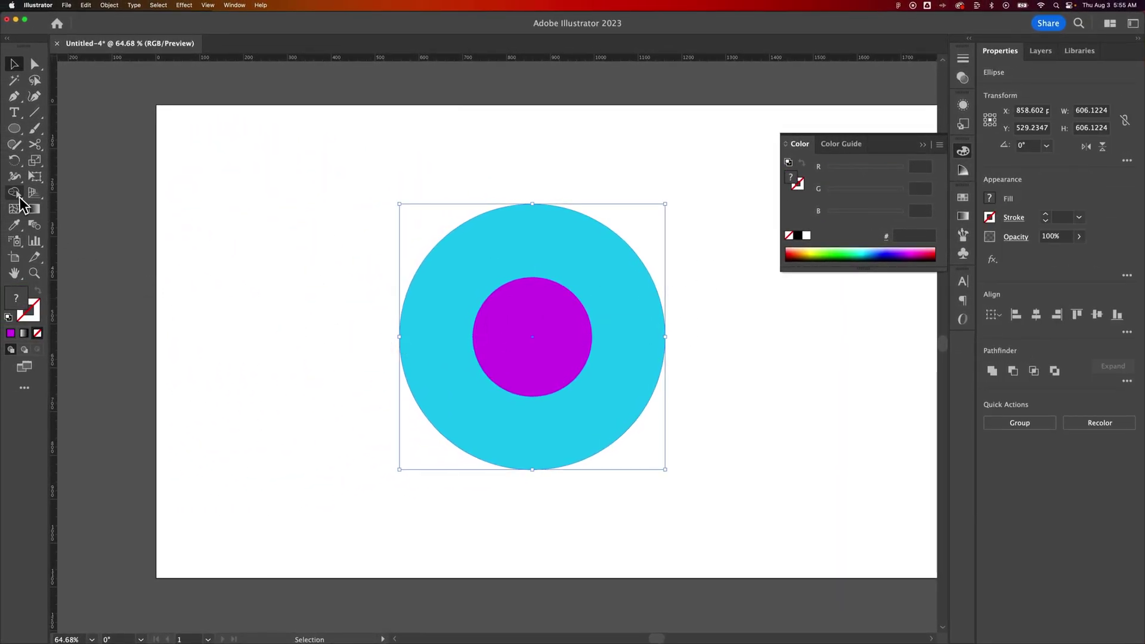
pyautogui.click(12, 193)
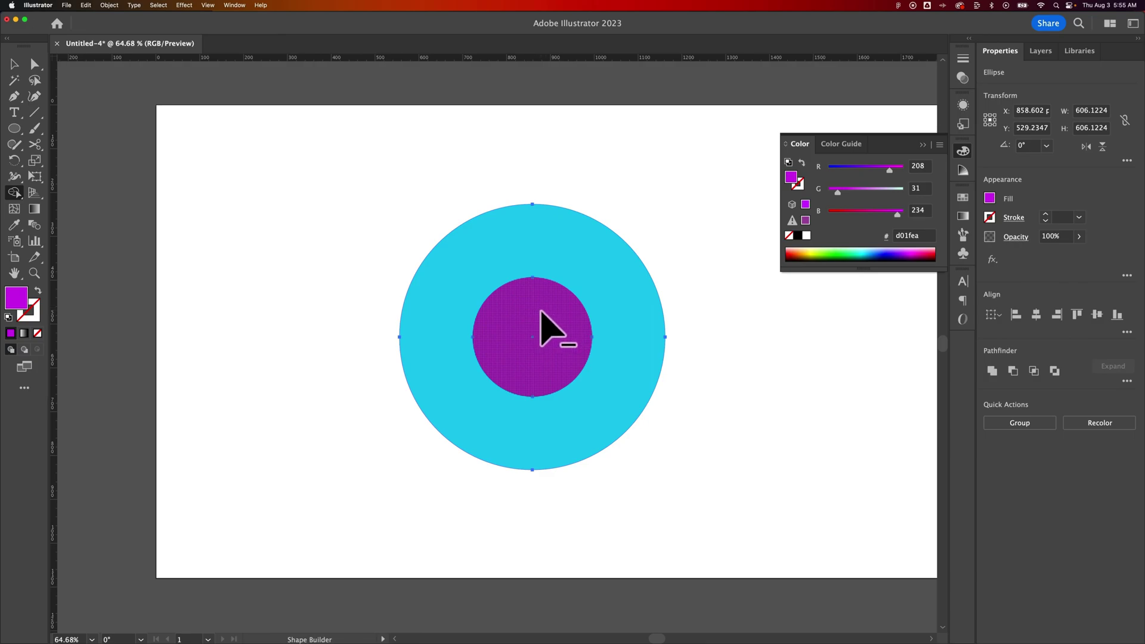
pyautogui.keyDown('alt'); pyautogui.click(541, 314); pyautogui.keyUp('alt')
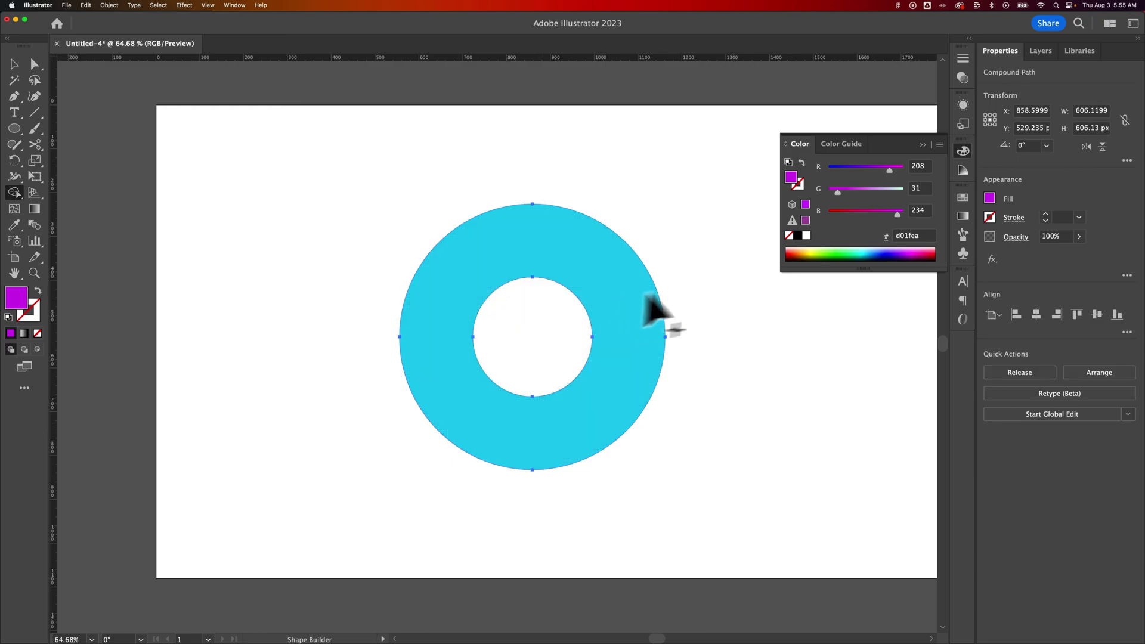
# Deselect the cyan ring and nudge it slightly up and to the left.
pyautogui.press('v')
pyautogui.click(723, 299)
pyautogui.moveTo(608, 300)
pyautogui.mouseDown()
pyautogui.moveTo(621, 281)
pyautogui.moveTo(598, 279)
pyautogui.mouseUp()
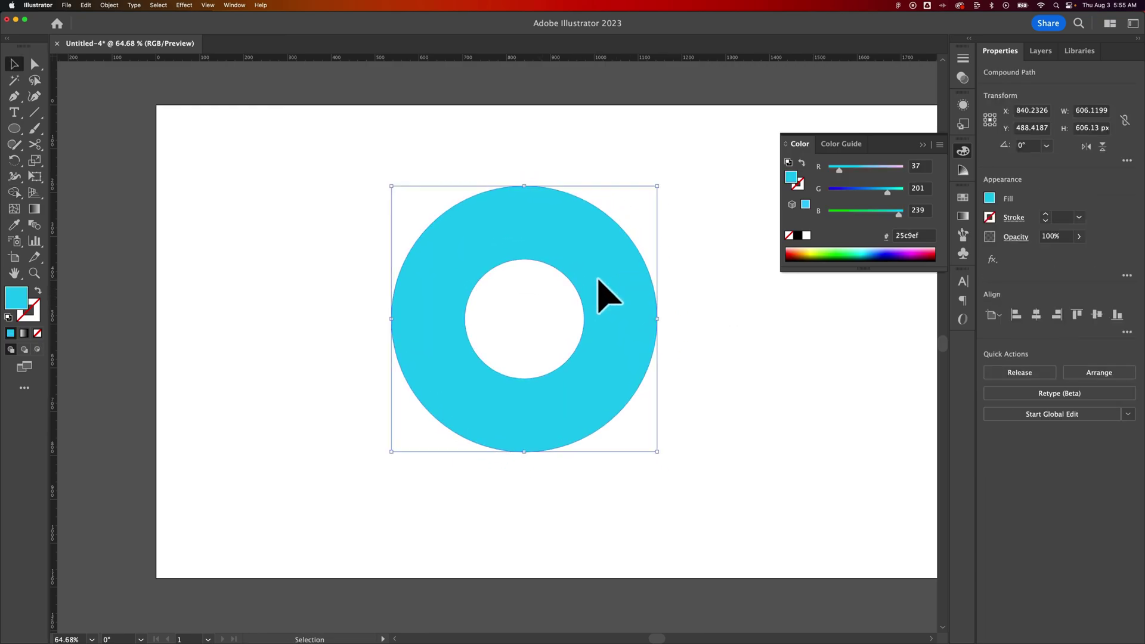